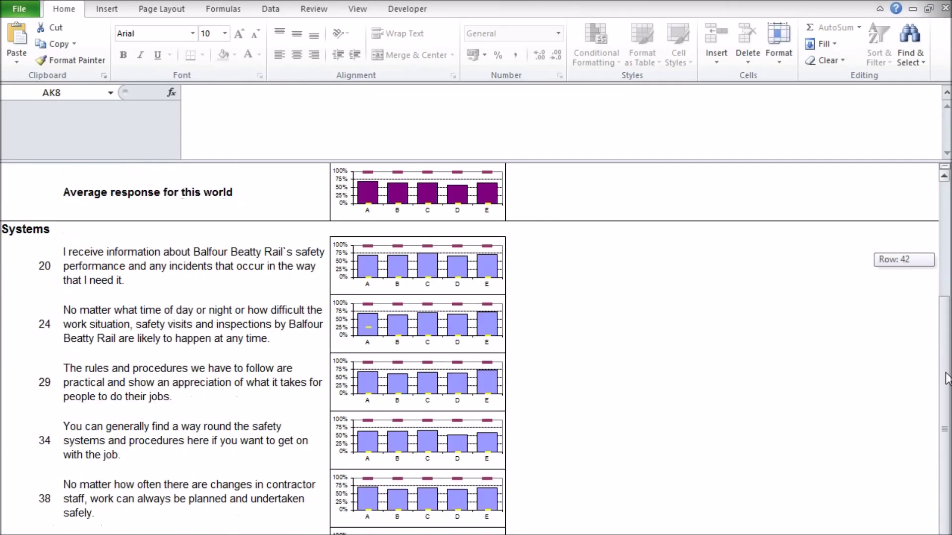
- Enter =TRIM(A2) in cell B2 to strip the extra spaces from A2's text
left_click_drag(946, 379, 946, 386)
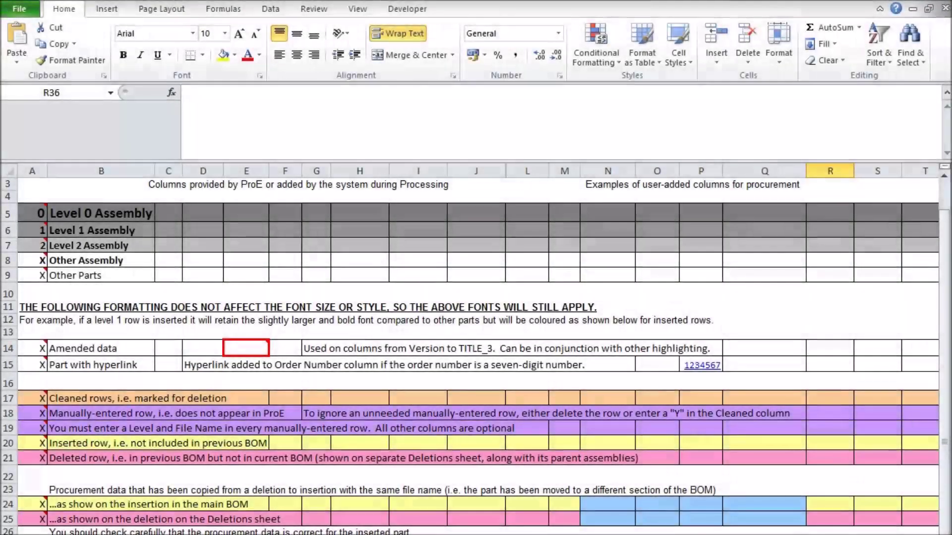
scroll(474, 307, "down", 3)
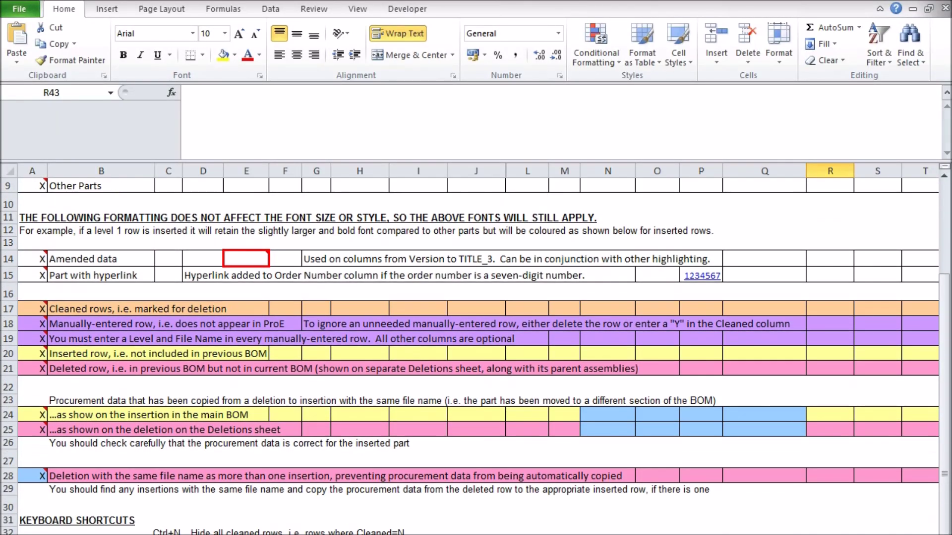
scroll(475, 308, "down", 1)
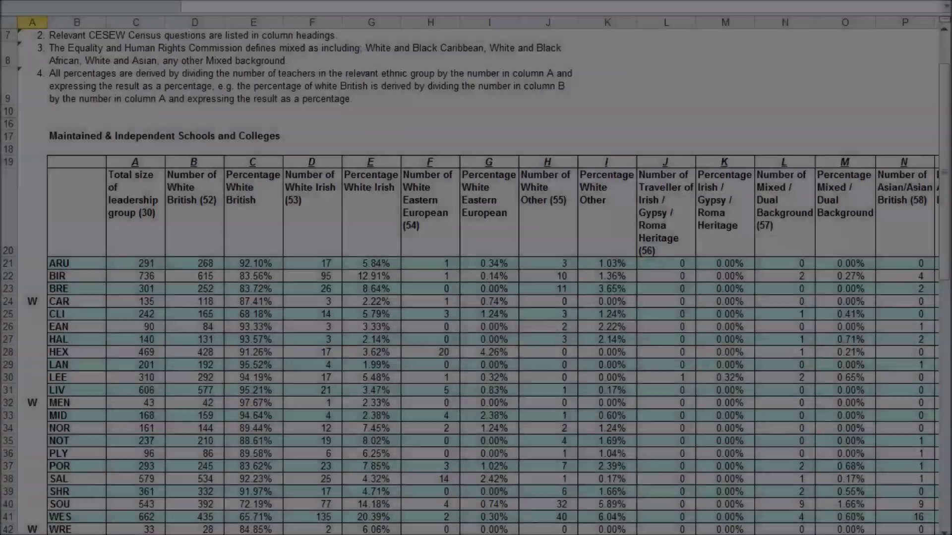
scroll(475, 278, "down", 3)
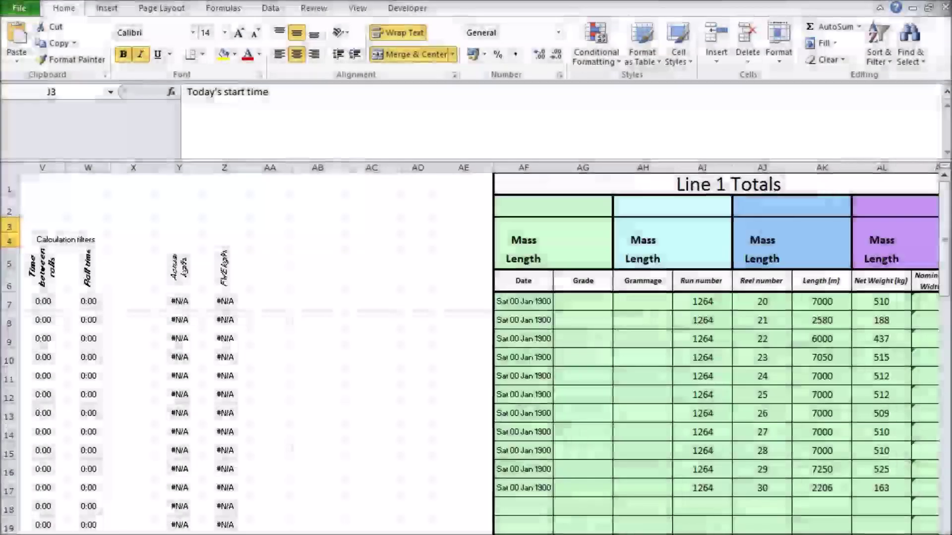
scroll(476, 347, "left", 5)
scroll(476, 347, "left", 8)
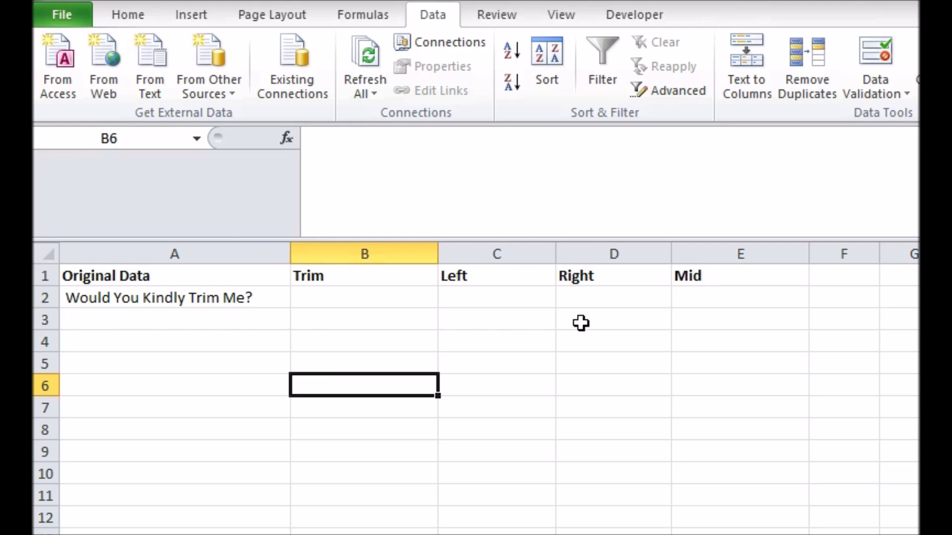
left_click(344, 297)
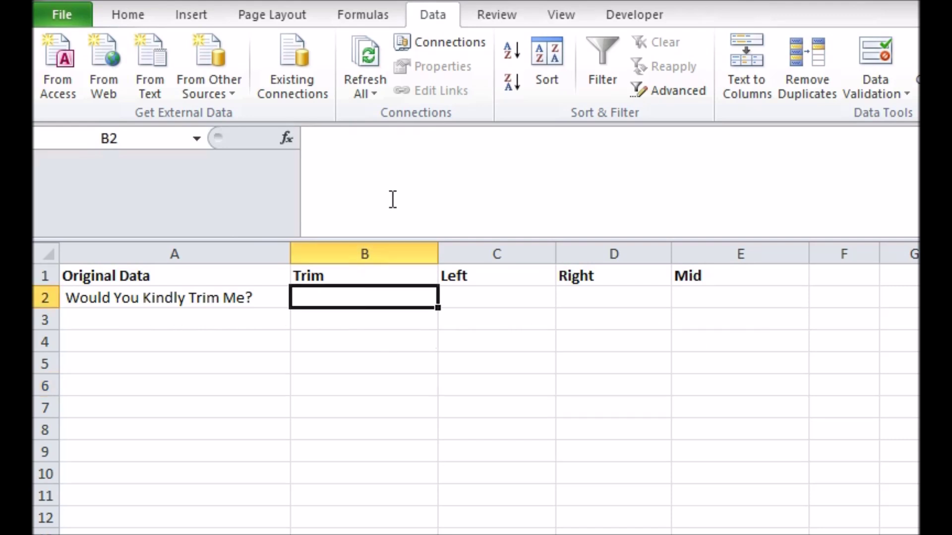
left_click(401, 175)
type("=TR")
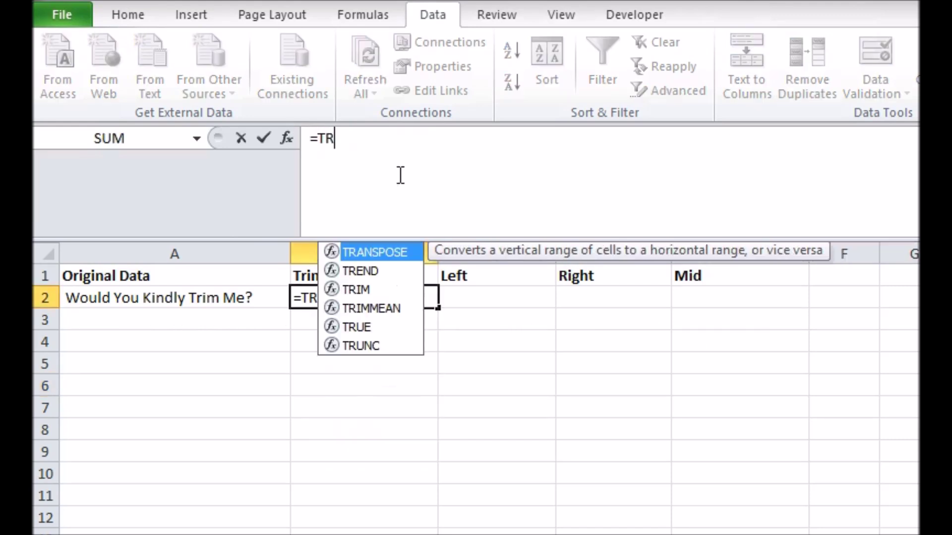
type("IM(")
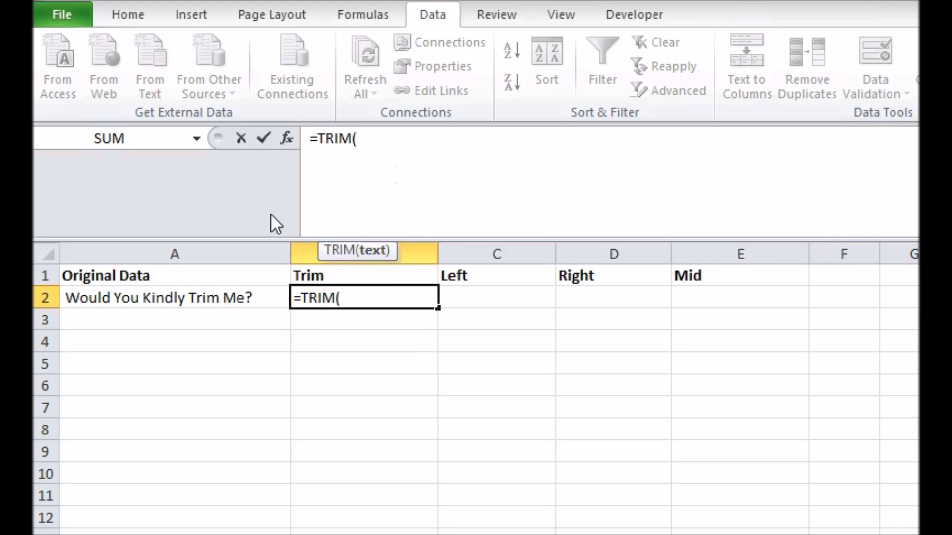
left_click(198, 297)
type(")")
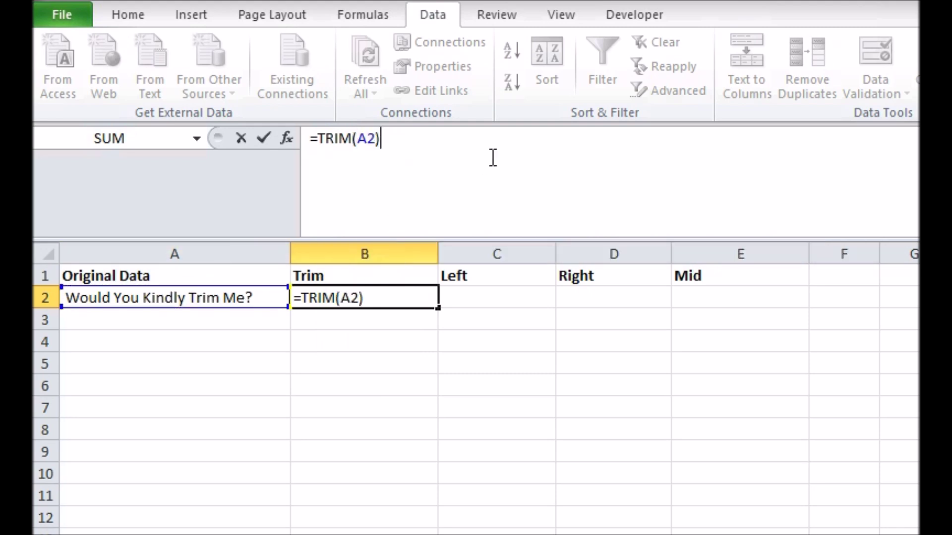
key("Return")
- Autofit column B, then compare B2's TRIM formula with A2's original spaced text
double_click(438, 251)
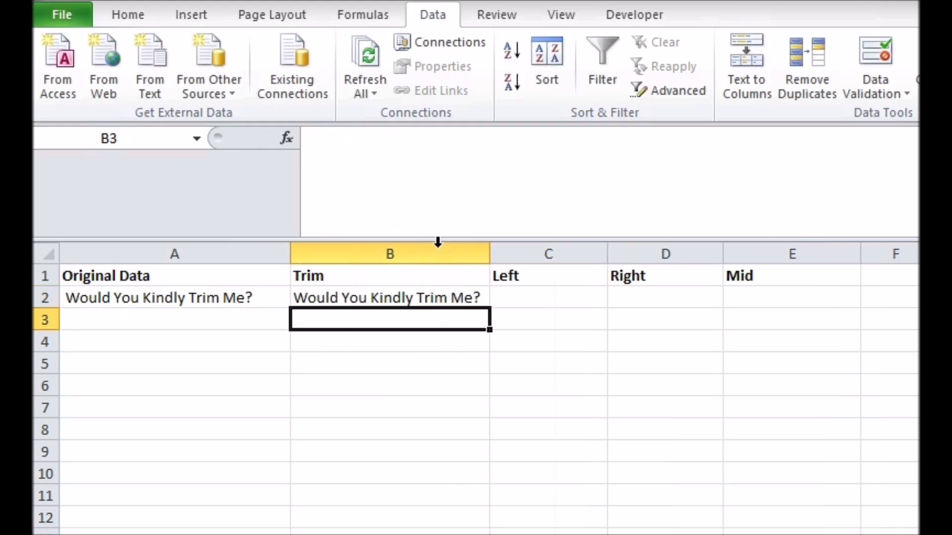
left_click(408, 297)
left_click(425, 141)
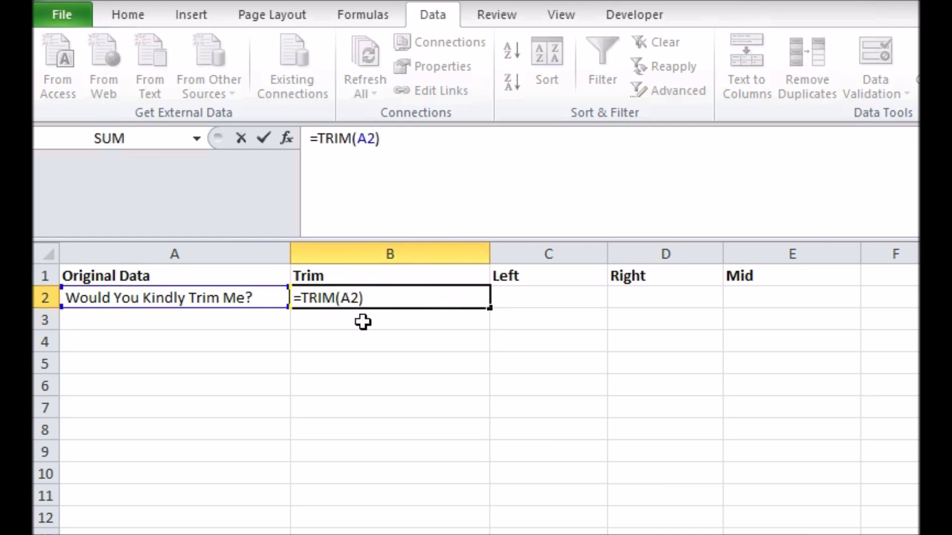
key("Escape")
left_click(233, 297)
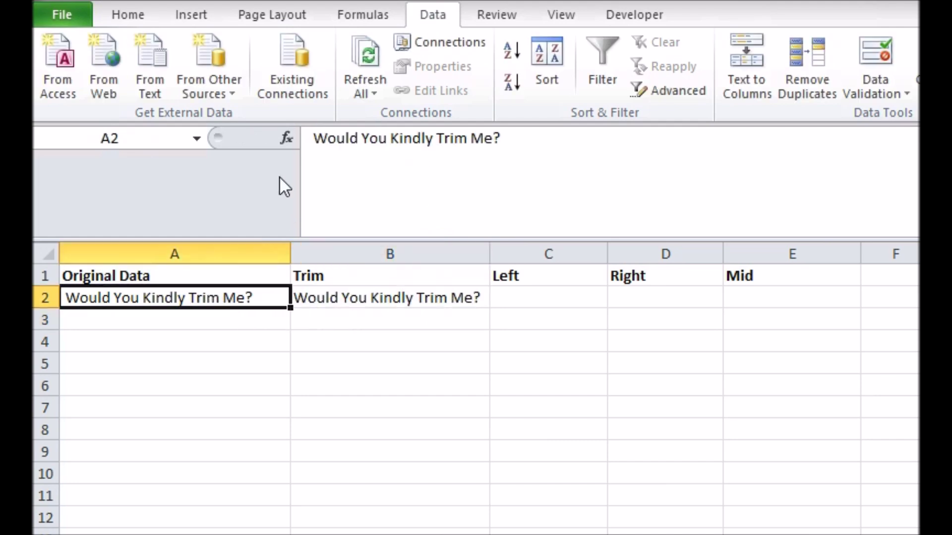
left_click(317, 134)
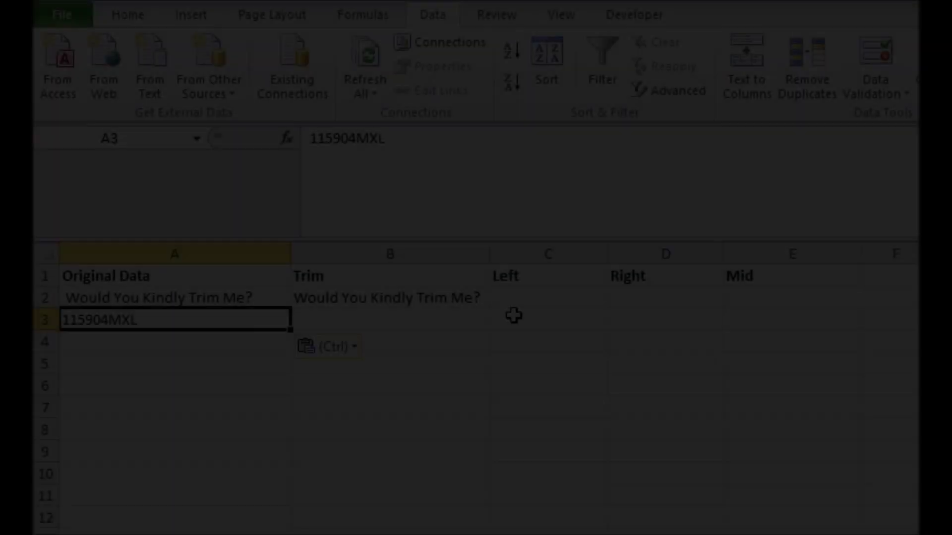
- Enter =LEFT(A3,6) in C3 to return 115904
left_click(513, 316)
left_click(430, 192)
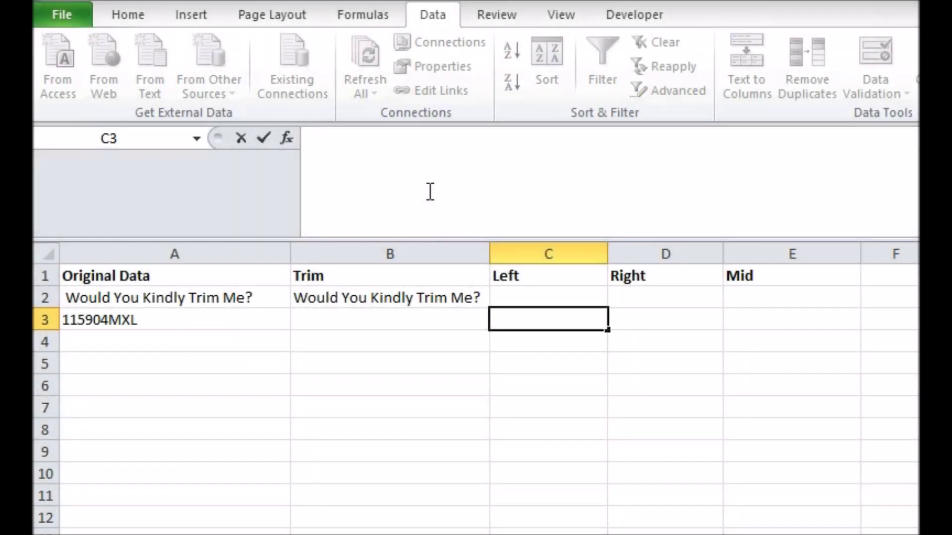
type("=LEFT")
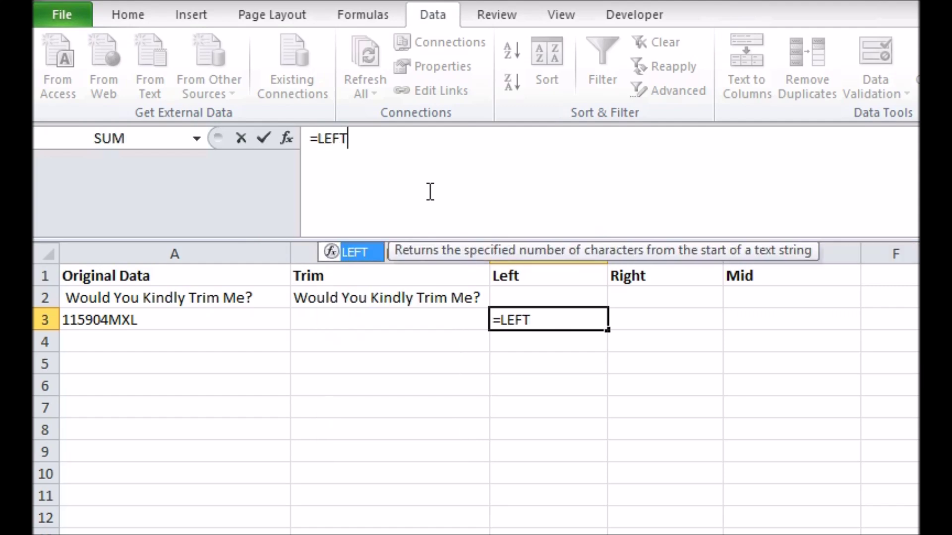
type("(")
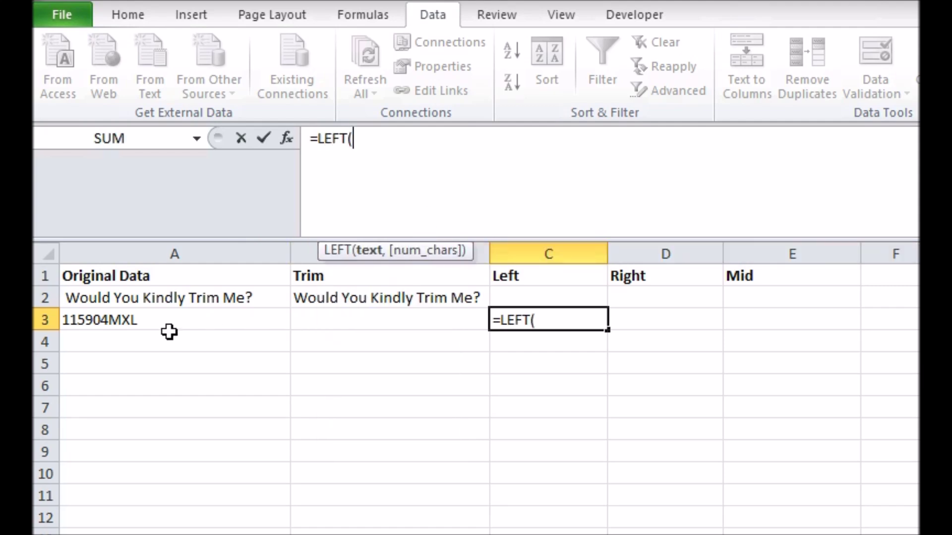
left_click(149, 320)
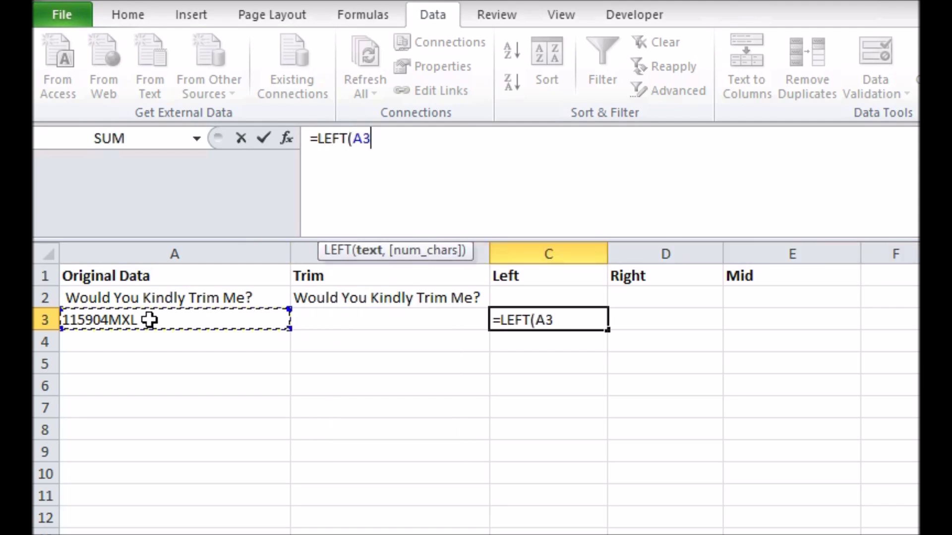
type(",6")
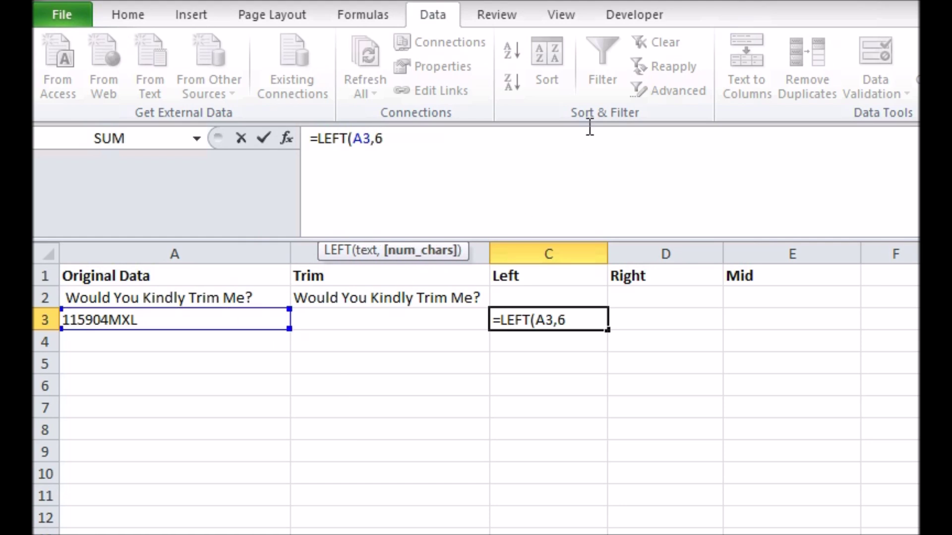
key("Return")
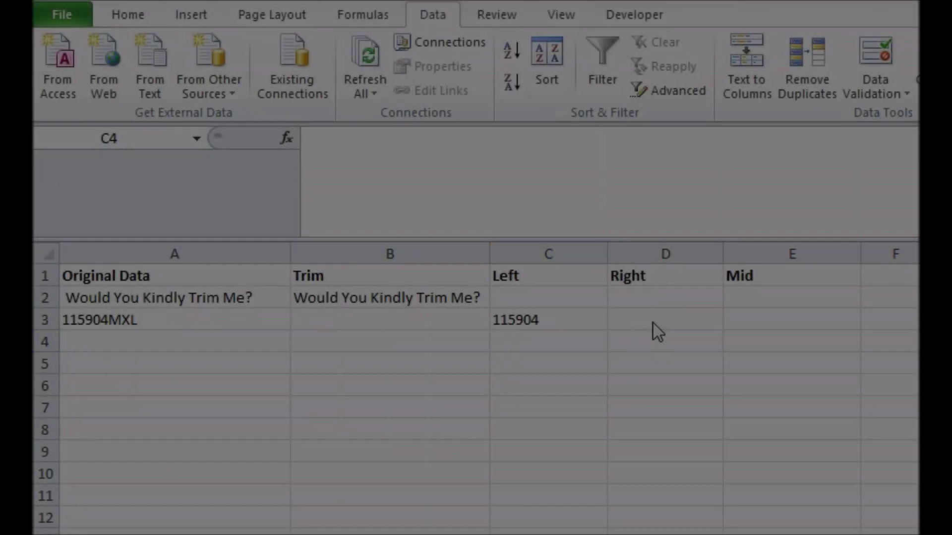
- Enter =RIGHT(A3,3) in D3 to return MXL, then check it and A4's sentence
left_click(653, 323)
left_click(536, 190)
type("=RIGHT(")
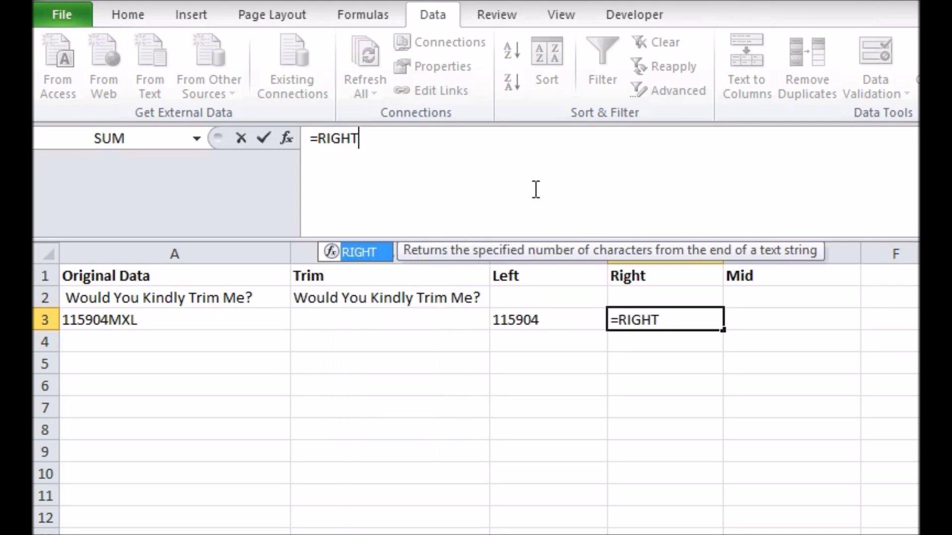
left_click(208, 322)
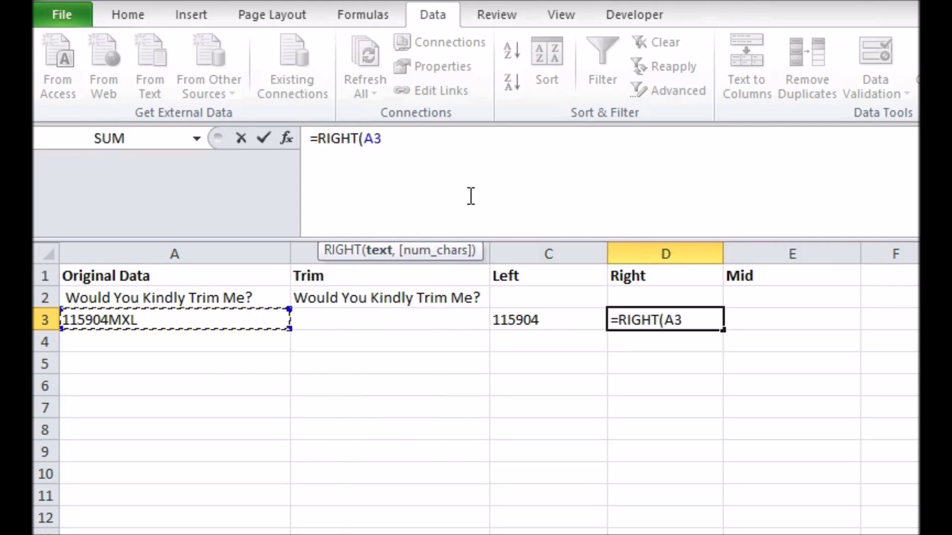
type(",3)")
key("Return")
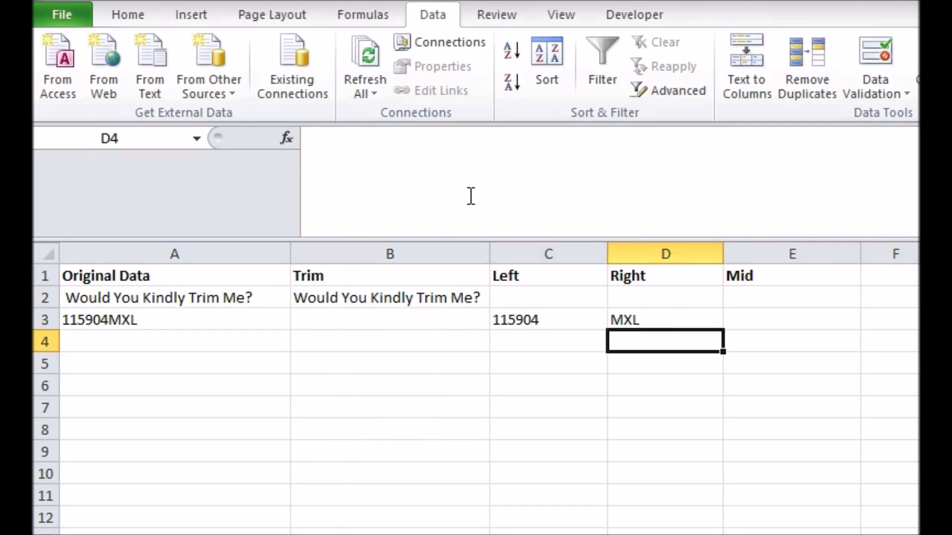
left_click(669, 314)
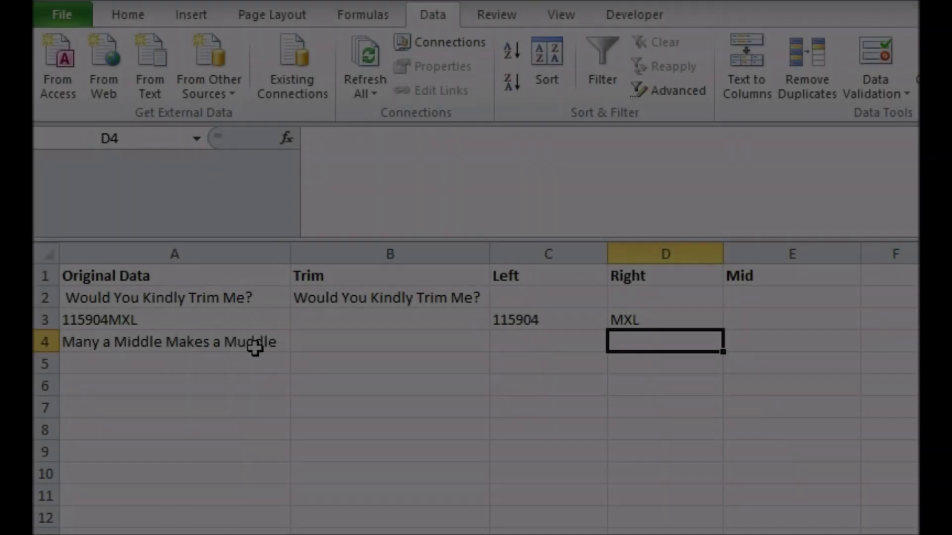
left_click(255, 342)
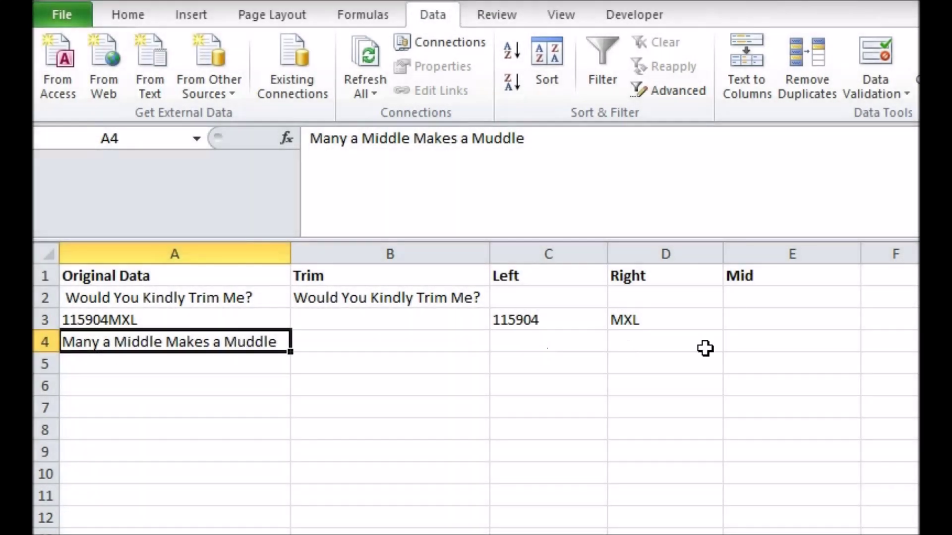
- Enter =MID(A4,8,6) in E4 to extract 'Middle' and check the formula
left_click(746, 344)
left_click(573, 211)
type("=MID(")
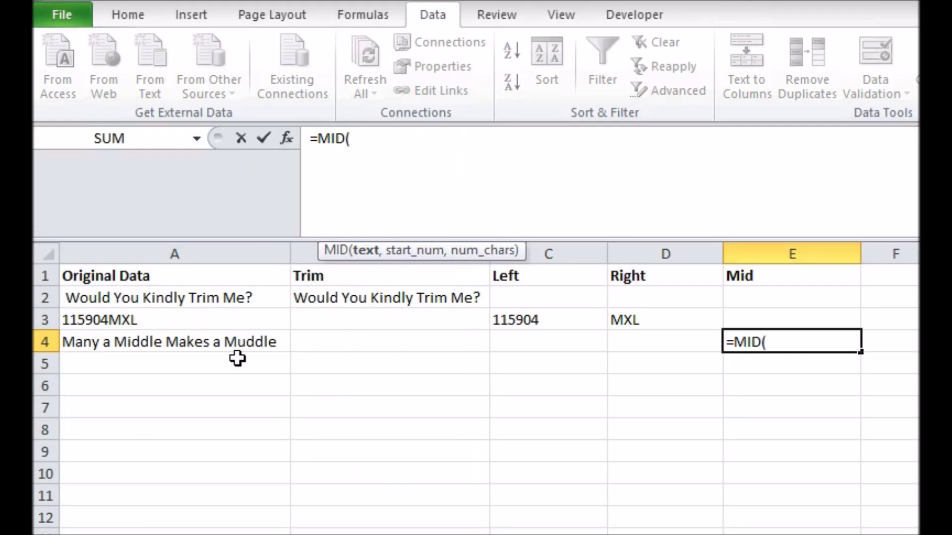
left_click(215, 343)
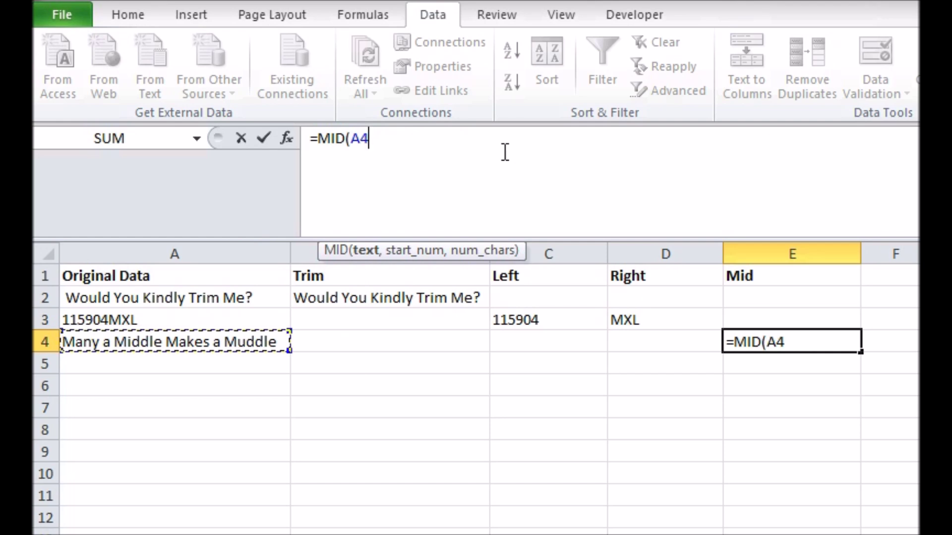
type(",8,")
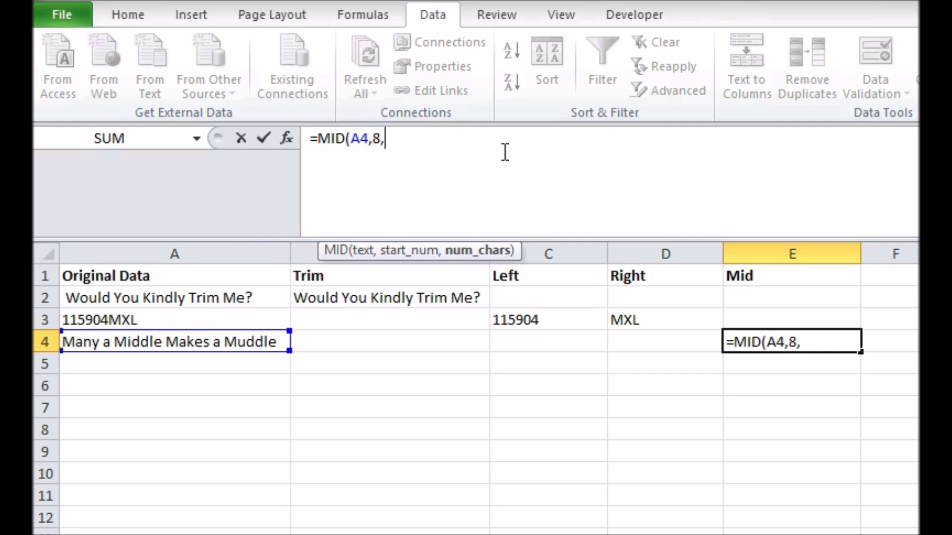
type("6)")
key("Return")
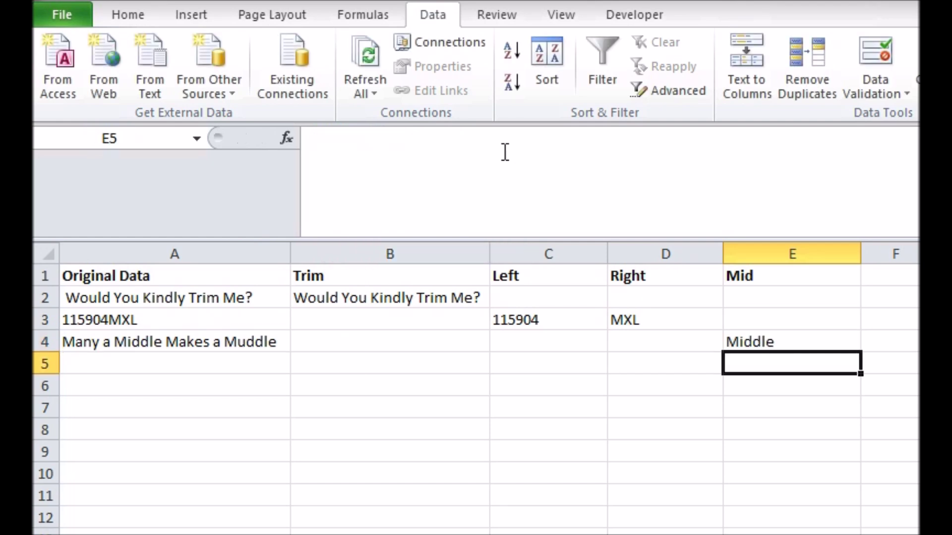
left_click(834, 337)
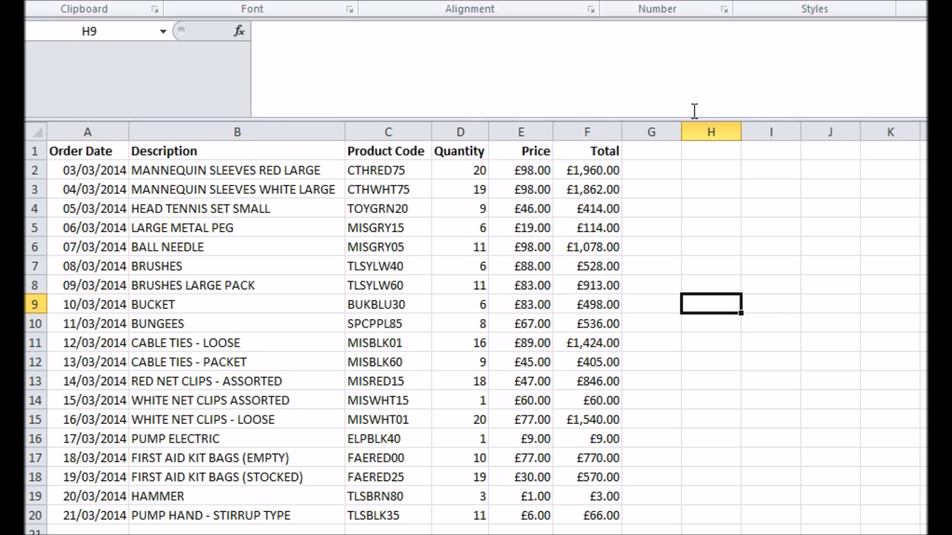
- Examine the product codes in column C, highlighting the size digits of CTHRED75
left_click_drag(391, 516, 389, 171)
left_click(389, 171)
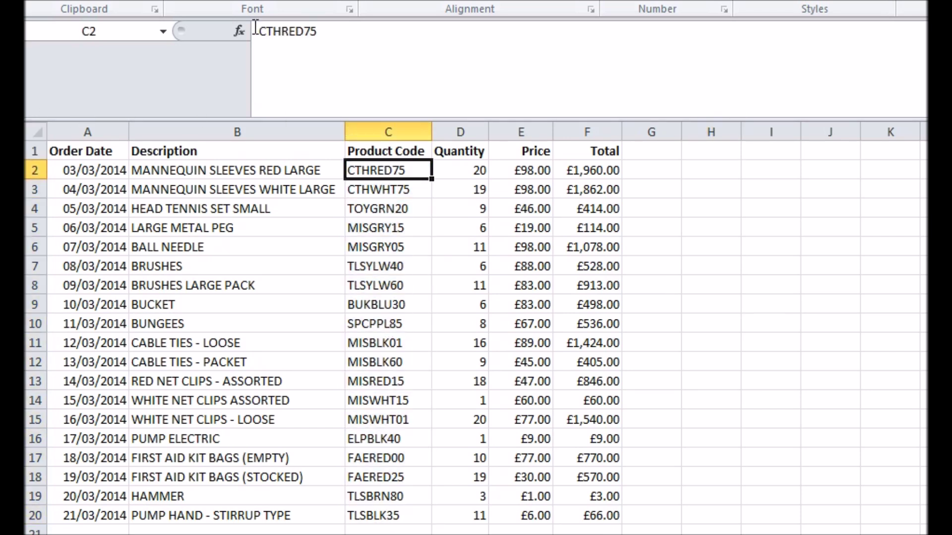
left_click_drag(255, 27, 321, 31)
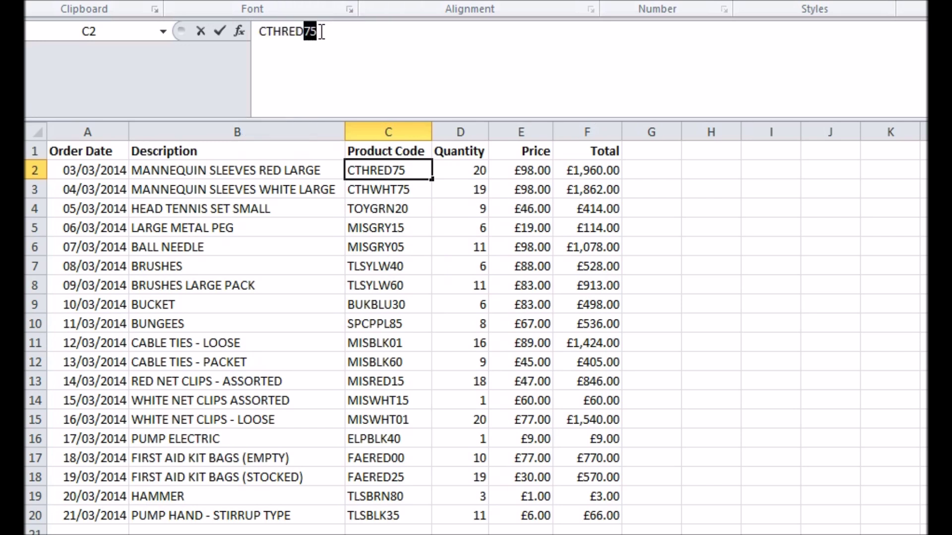
left_click(470, 214)
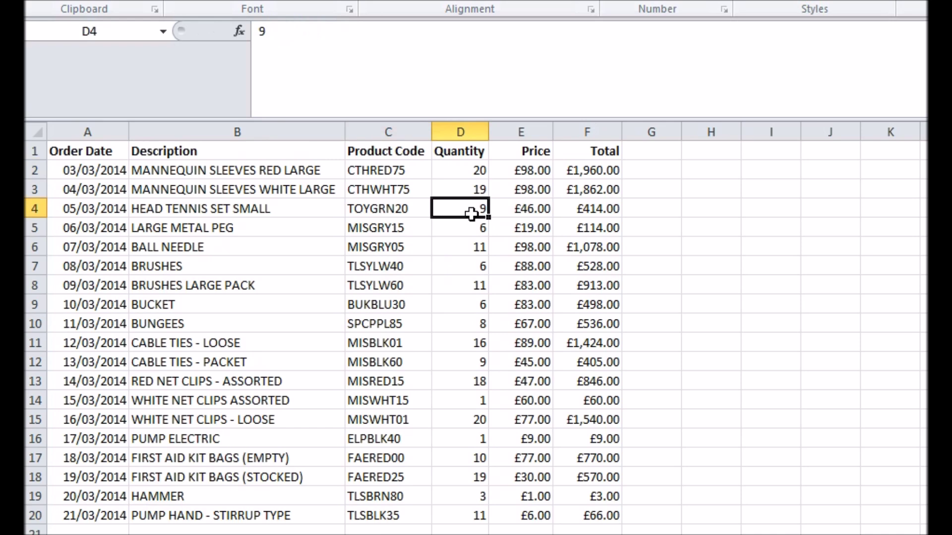
- Insert three blank columns D–F after Product Code, shifting Quantity, Price and Total right
left_click(460, 131)
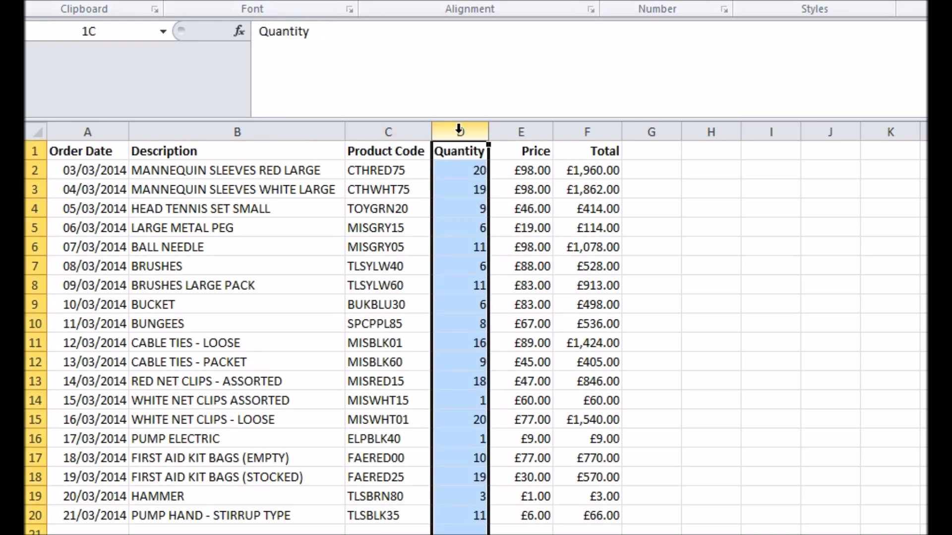
left_click(592, 128)
right_click(593, 131)
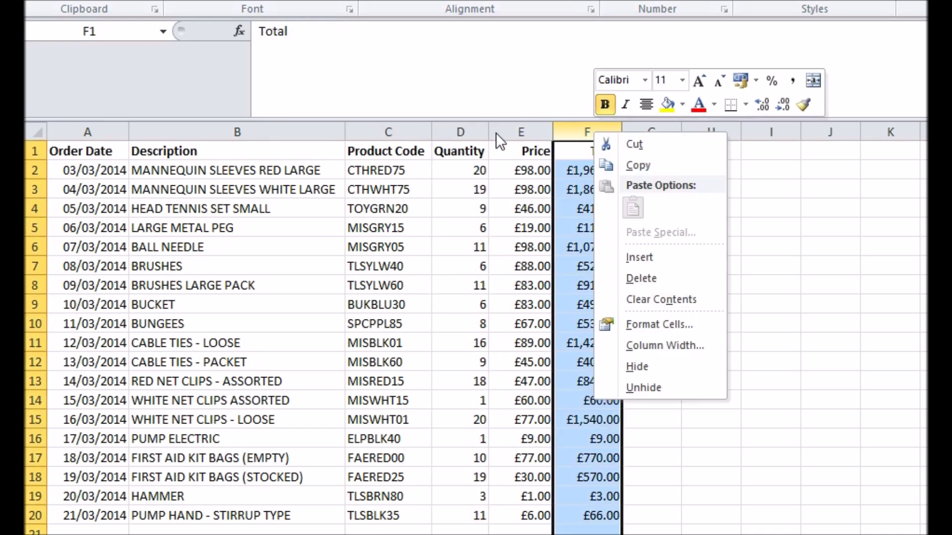
left_click(460, 132)
left_click(584, 132, "shift")
right_click(575, 132)
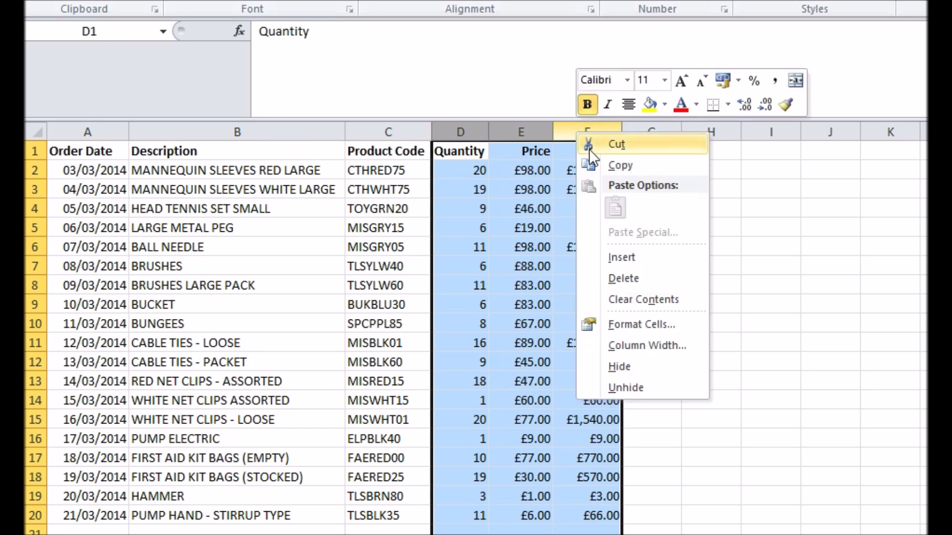
left_click(629, 256)
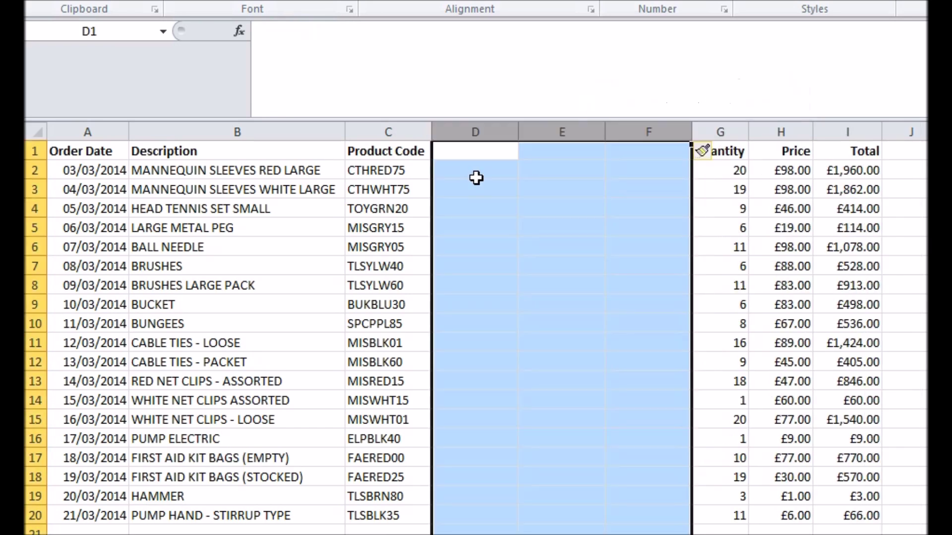
left_click(483, 151)
left_click(489, 168)
- Enter =LEFT(C2,3) in D2 and =MID(C2,4,3) in E2
left_click(444, 104)
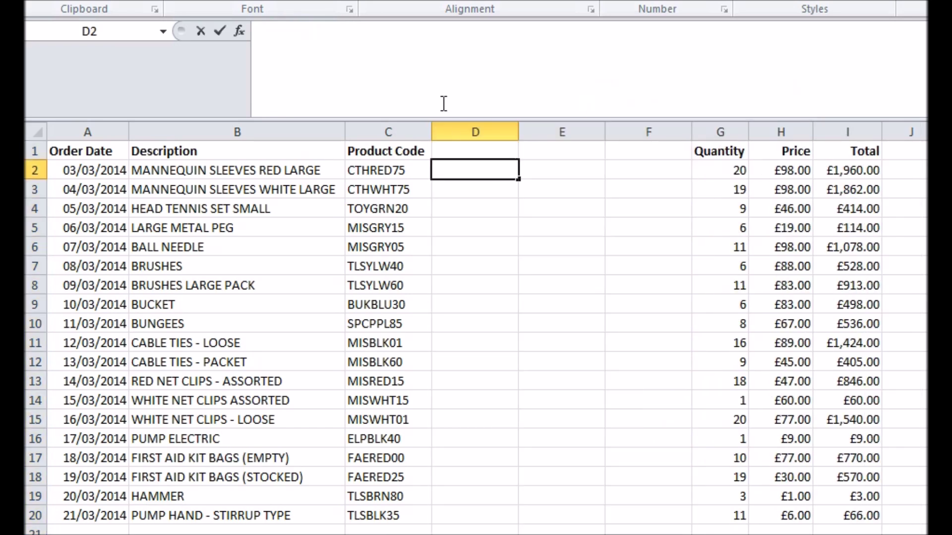
type("=left(")
left_click(407, 171)
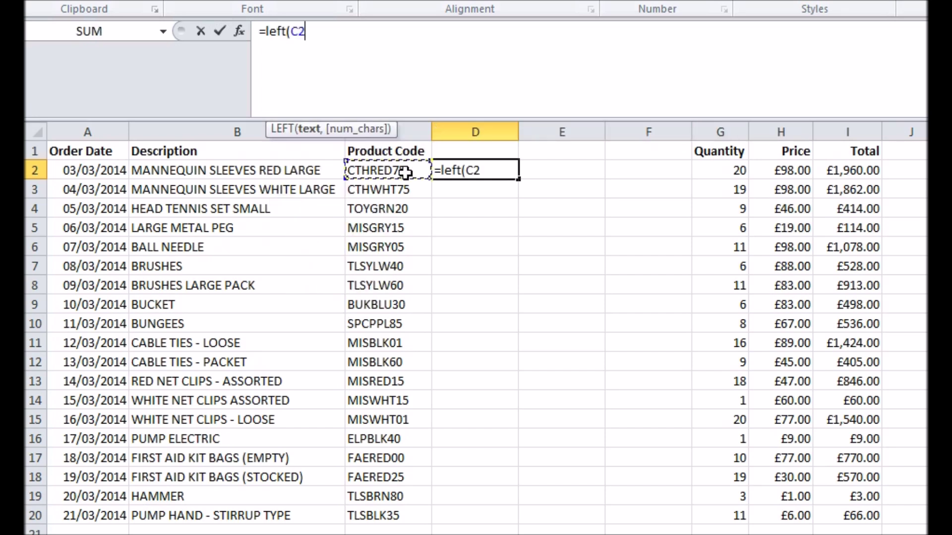
type(",3)")
key("Return")
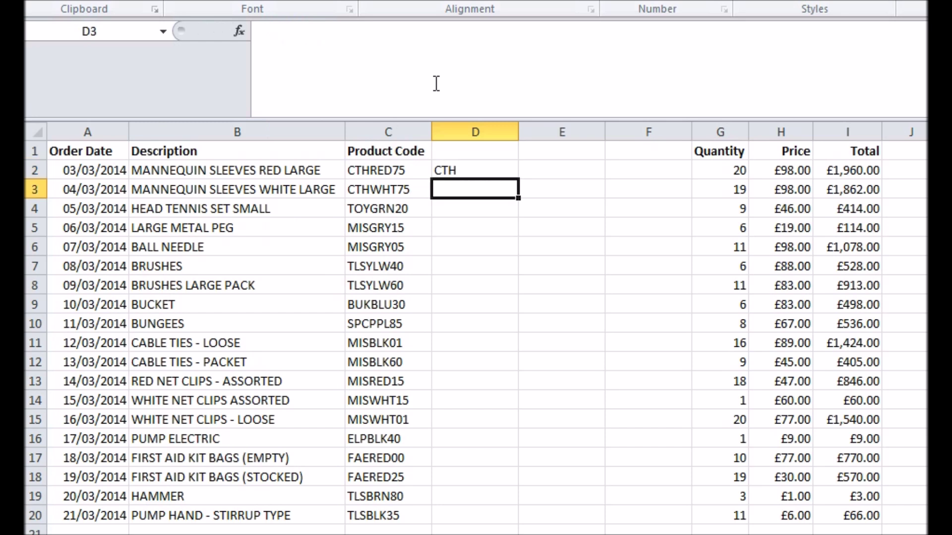
left_click(554, 170)
left_click(466, 59)
type("=")
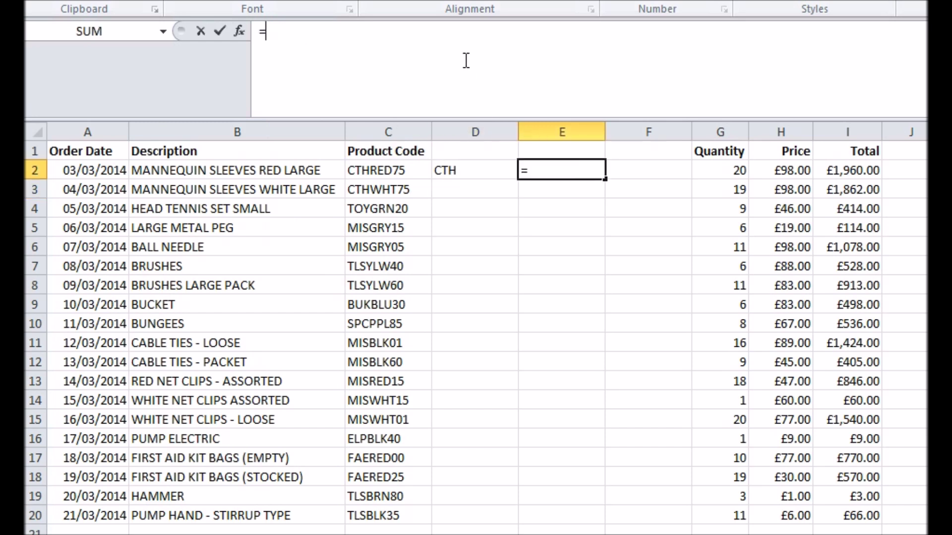
type("MID(C2,")
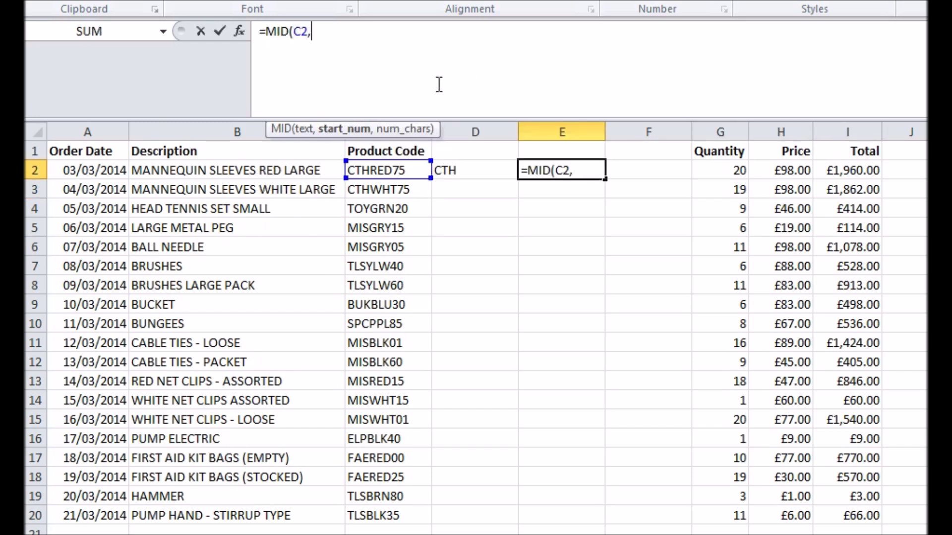
type("4,3)")
key("Tab")
- Enter =RIGHT(C2,2) in F2 to extract the size 75
left_click(438, 84)
type("=RIGHT(")
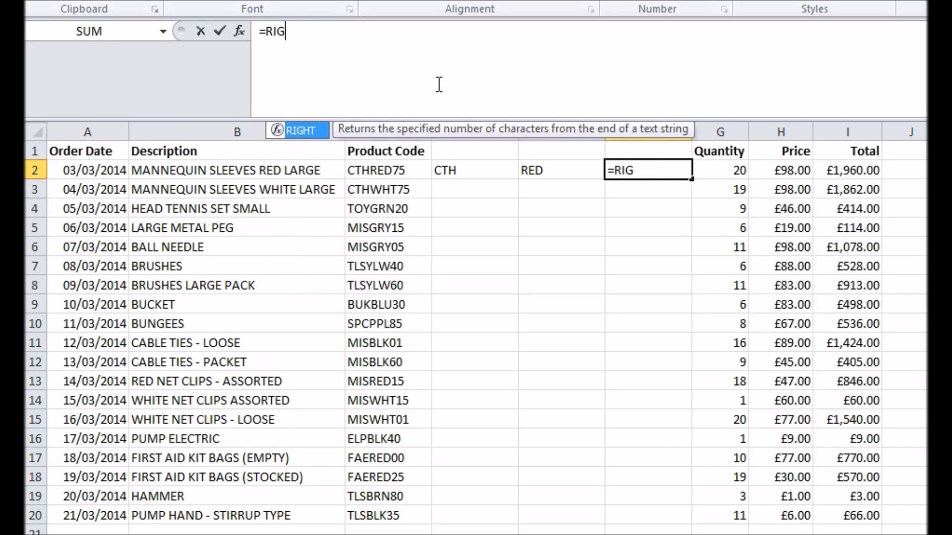
left_click(409, 169)
type(",2)")
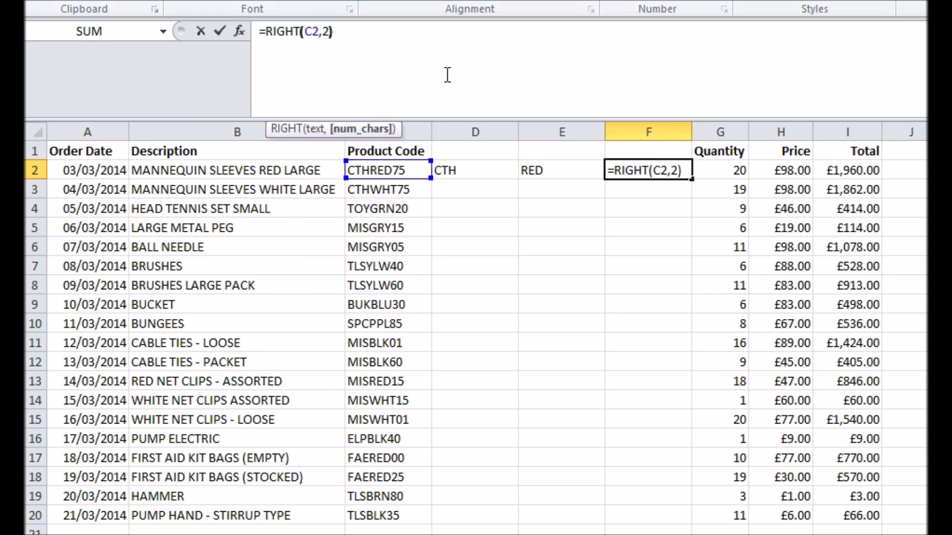
key("Return")
- Type the headings Category, Colour and Size in D1:F1
left_click(488, 156)
type("Category")
key("Tab")
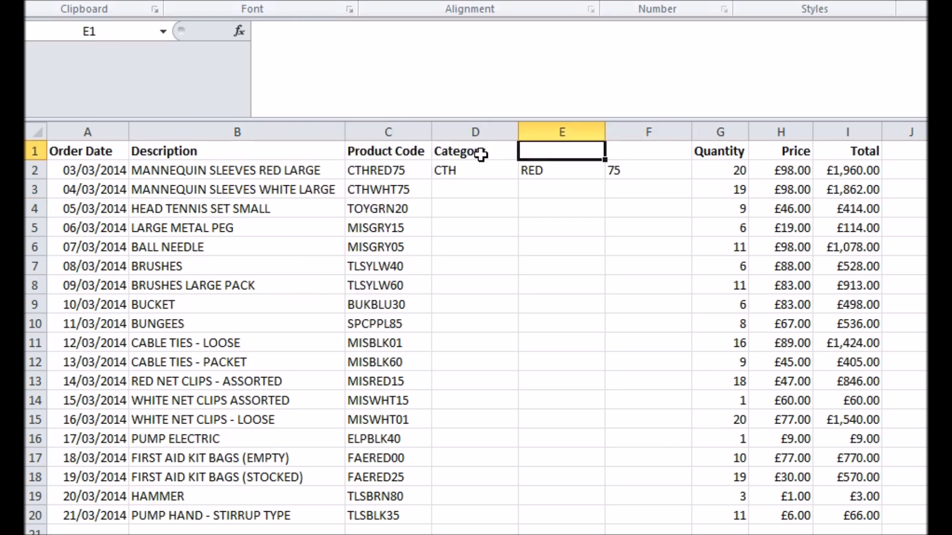
type("Colour")
key("Tab")
type("Size")
key("Tab")
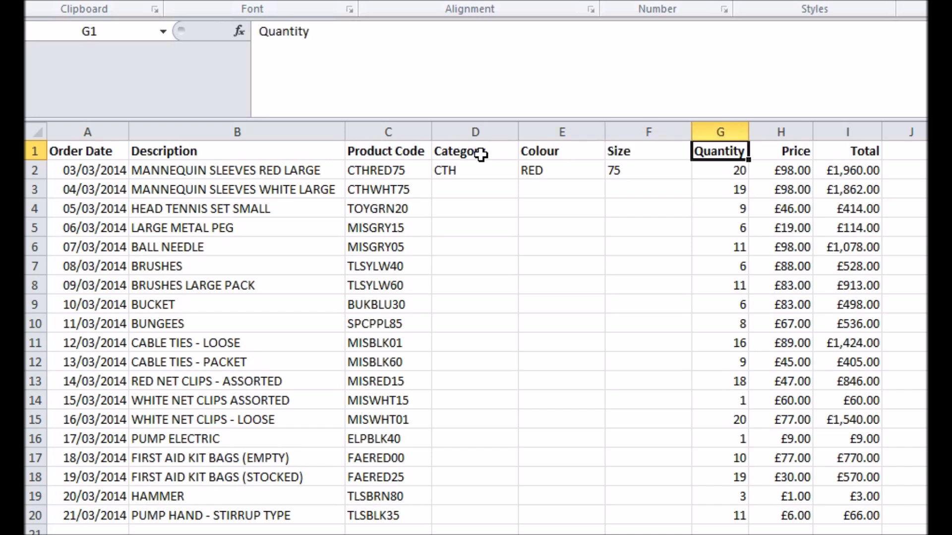
- Change D2's formula to =LEFT(TRIM(C2),3)
left_click(471, 173)
left_click(303, 50)
type("TRIM(")
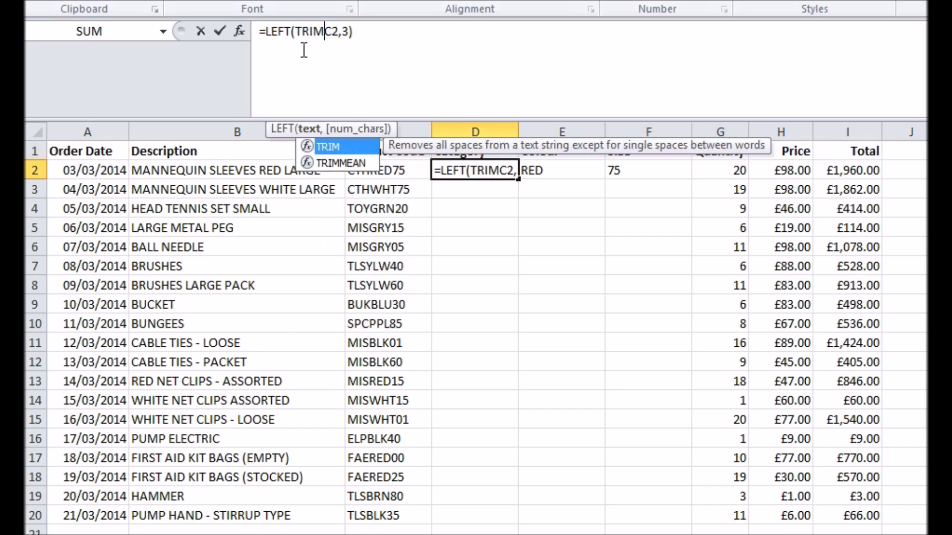
key("Right")
key("Right")
type(")")
key("Return")
- Change E2's formula to =MID(TRIM(C2),4,3)
key("Up")
key("Right")
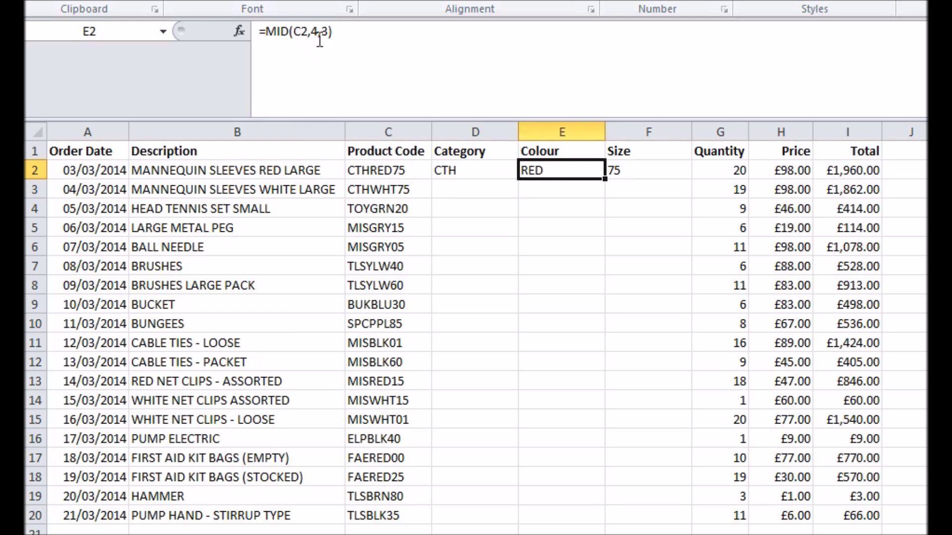
left_click(294, 33)
type("TRIM(")
key("Right")
key("Right")
type(")")
key("Tab")
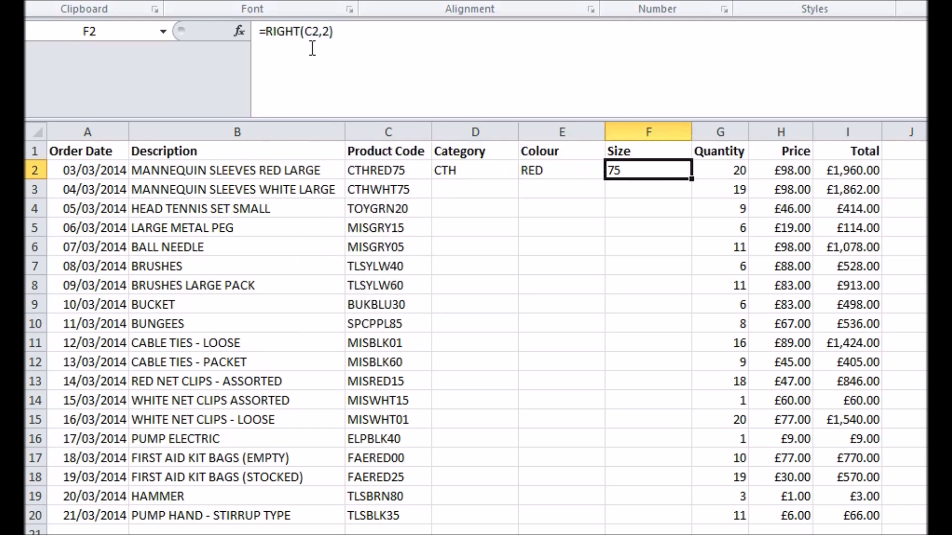
- Change F2's formula to =RIGHT(TRIM(C2),2) and select the three row 2 formulas
left_click(312, 47)
left_click(315, 40)
type("TRIM(")
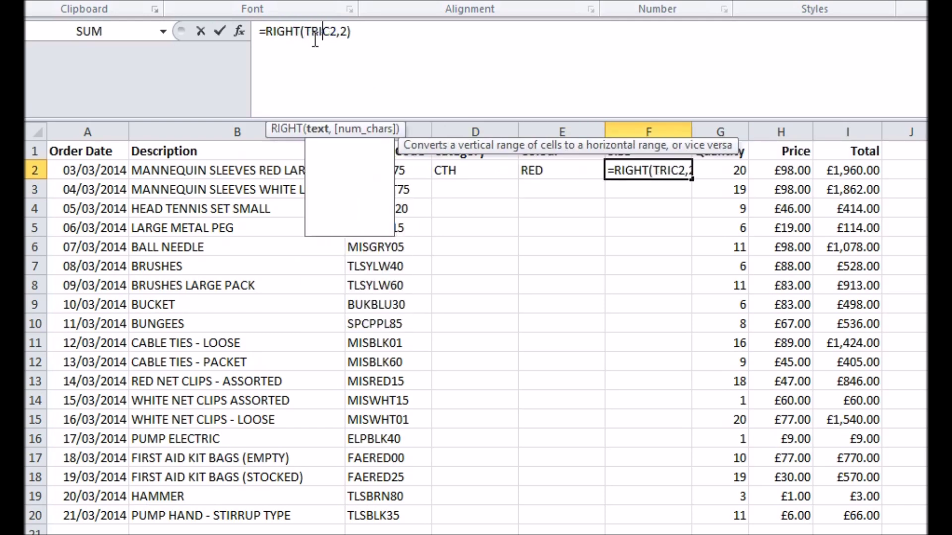
key("Right")
key("Right")
type(")")
key("Return")
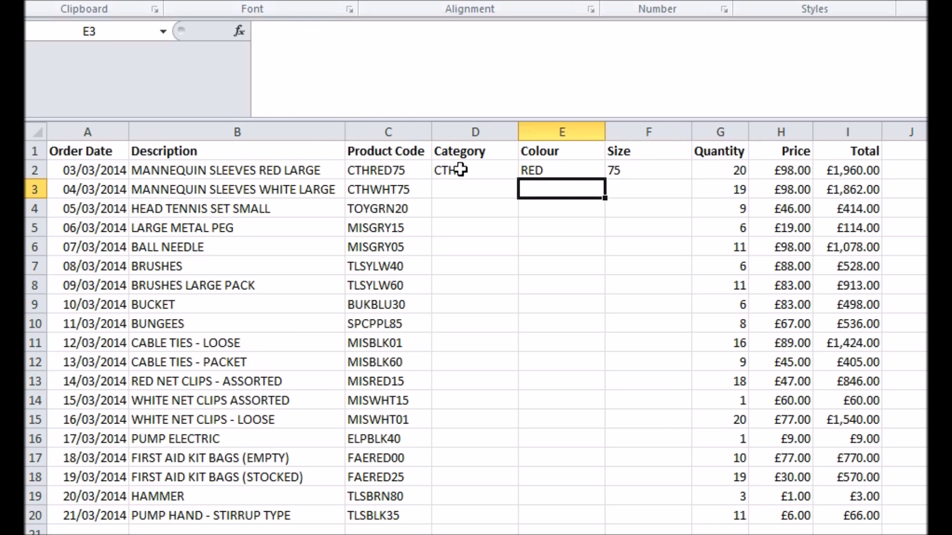
left_click_drag(462, 169, 691, 529)
- Deselect the filled Category, Colour and Size range
left_click(902, 168)
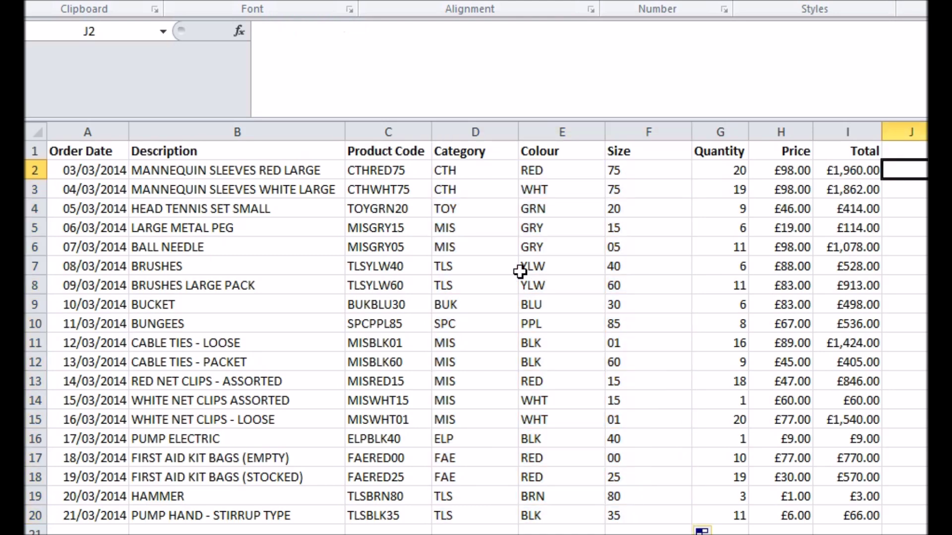